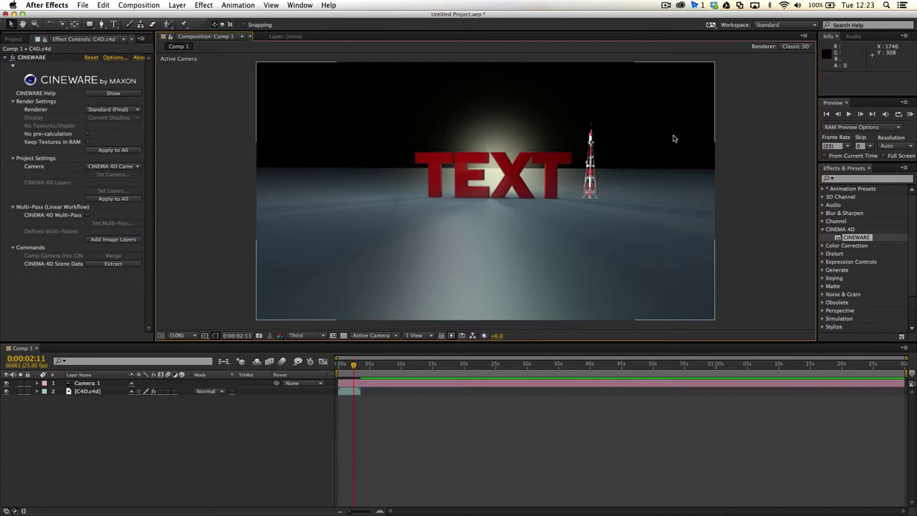
{"action": "key", "text": "super+Tab"}
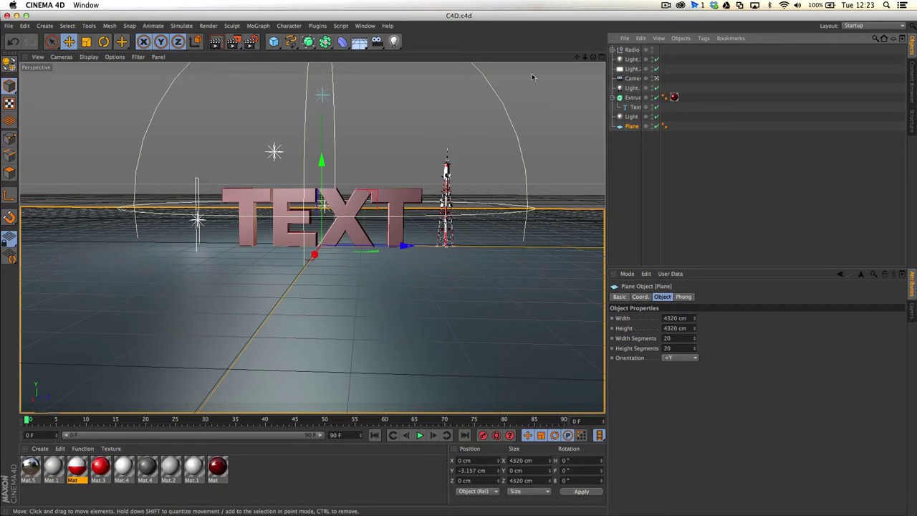
{"action": "key", "text": "super+Tab"}
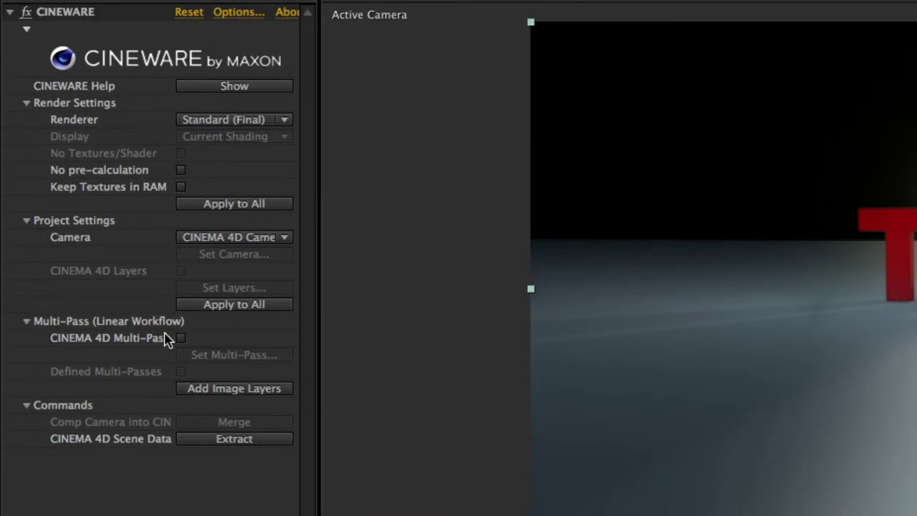
{"action": "key", "text": "super+Tab"}
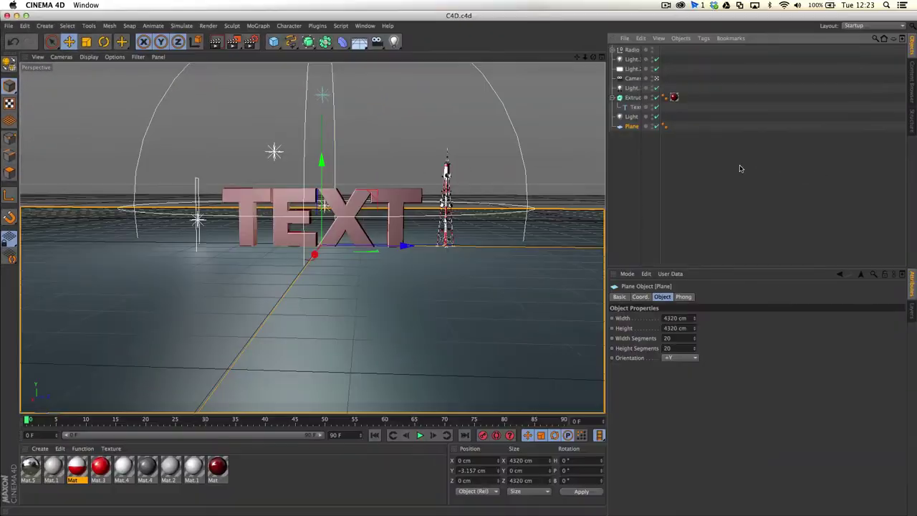
Review Mat.1's Color and Reflection settings, then apply Mat.1 to the Plane object.
{"action": "left_click", "coordinate": [687, 172]}
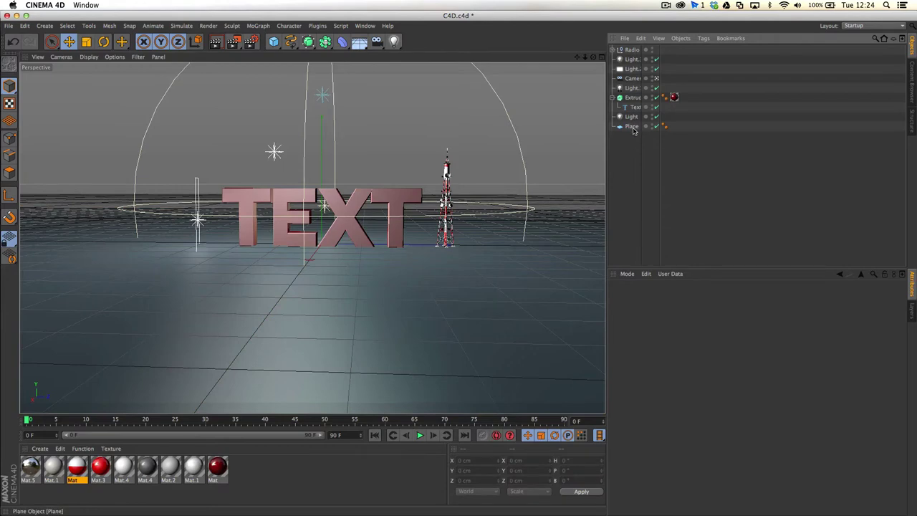
{"action": "double_click", "coordinate": [192, 467]}
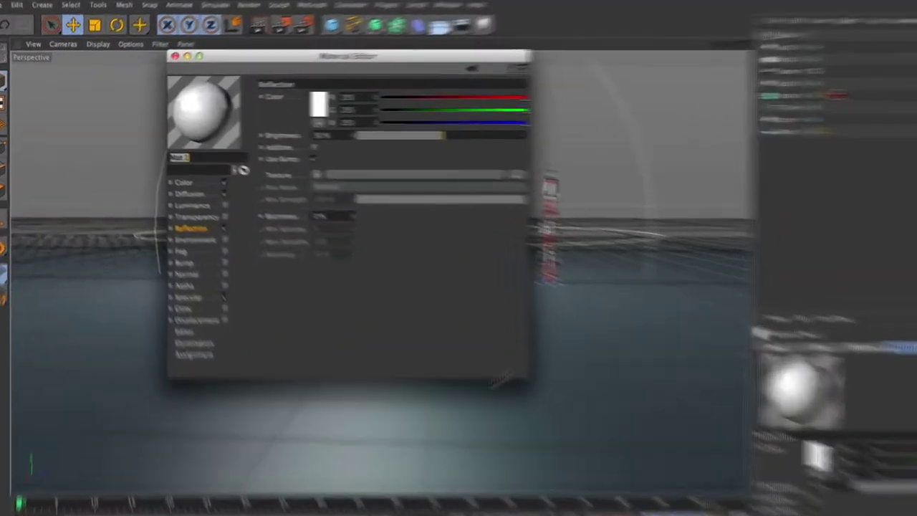
{"action": "left_click", "coordinate": [184, 182]}
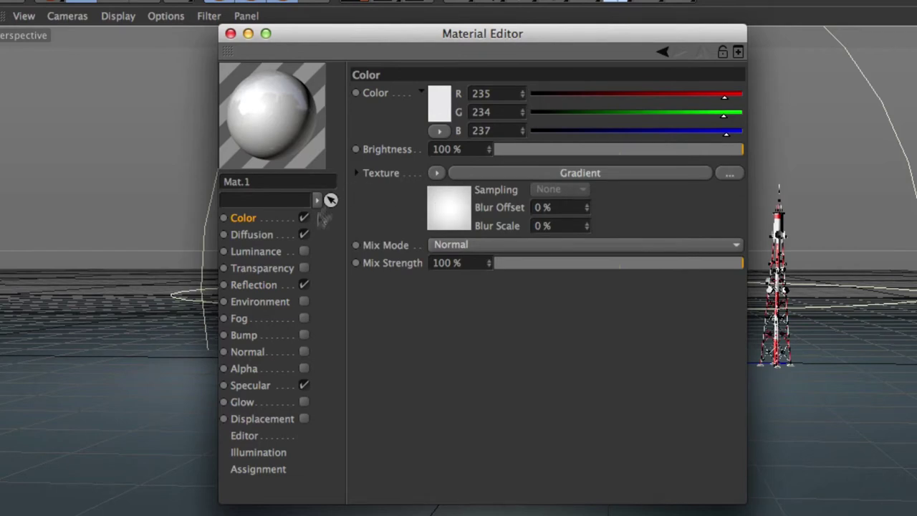
{"action": "left_click", "coordinate": [258, 286]}
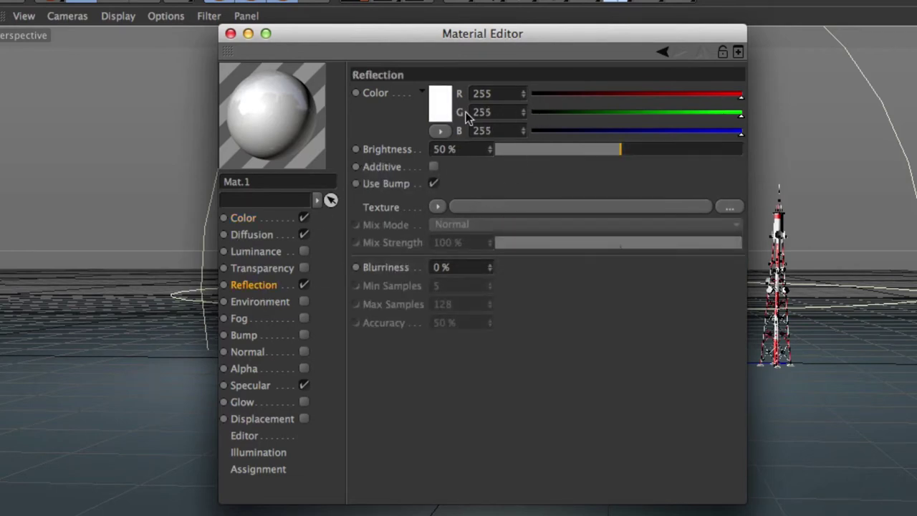
{"action": "left_click_drag", "start_coordinate": [505, 33], "coordinate": [900, 286]}
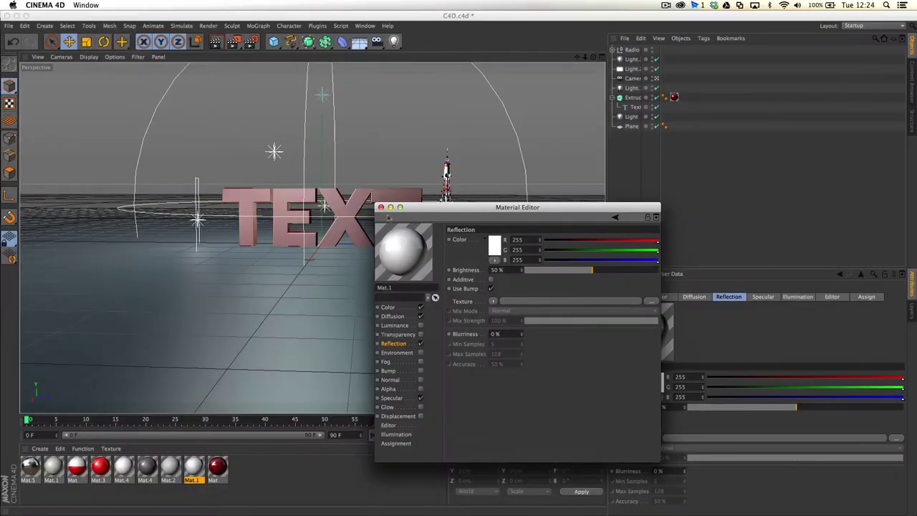
{"action": "left_click", "coordinate": [381, 208]}
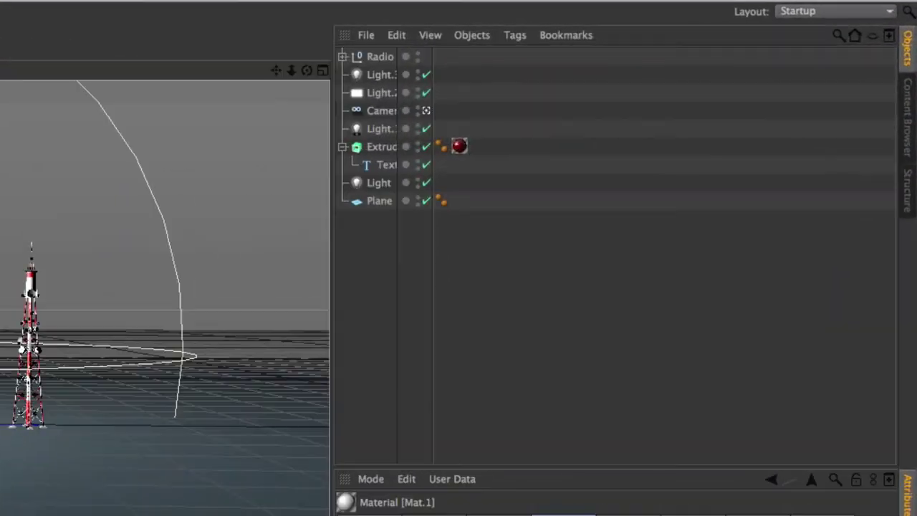
{"action": "left_click_drag", "start_coordinate": [188, 469], "coordinate": [632, 129]}
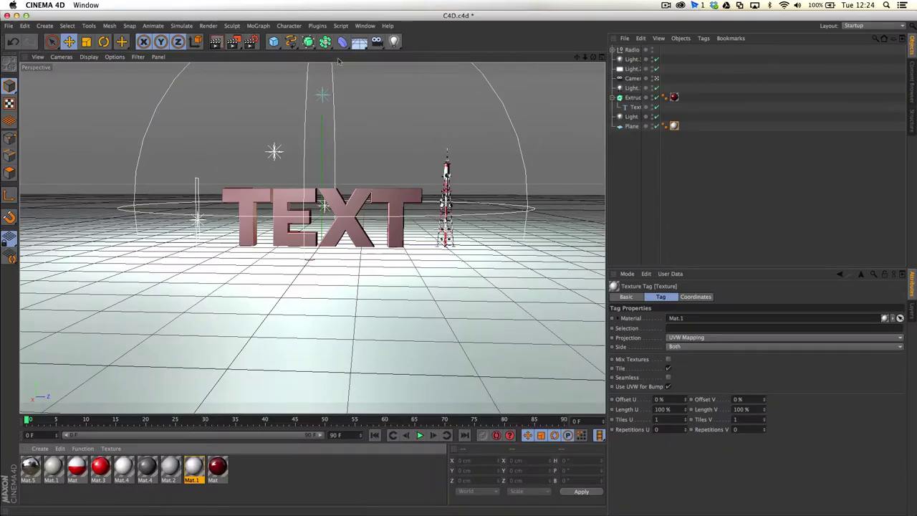
Preview the render and add a Background object, deleting the Mat.1 tag dropped onto it.
{"action": "left_click", "coordinate": [217, 43]}
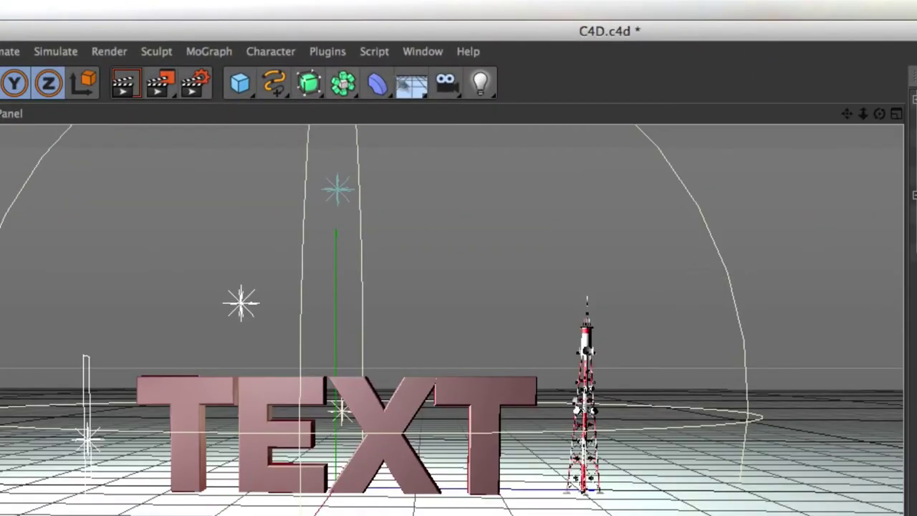
{"action": "left_click", "coordinate": [360, 42]}
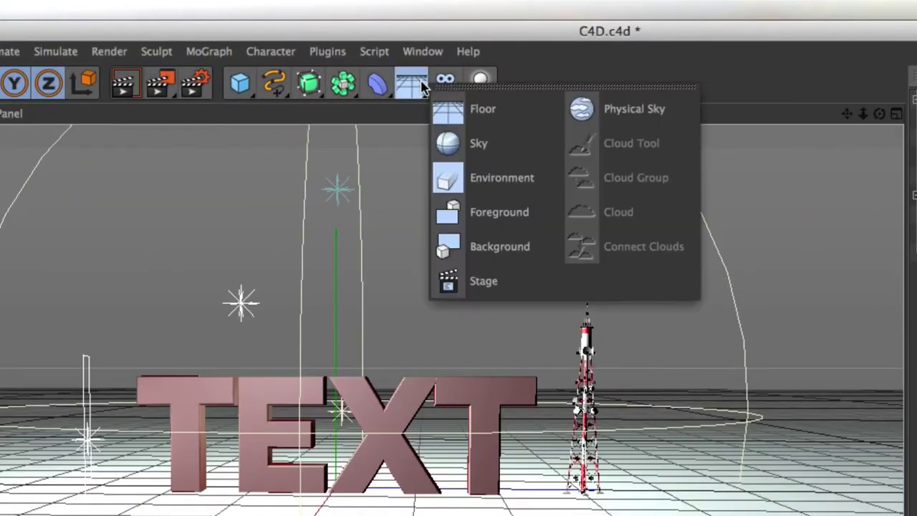
{"action": "left_click", "coordinate": [522, 246]}
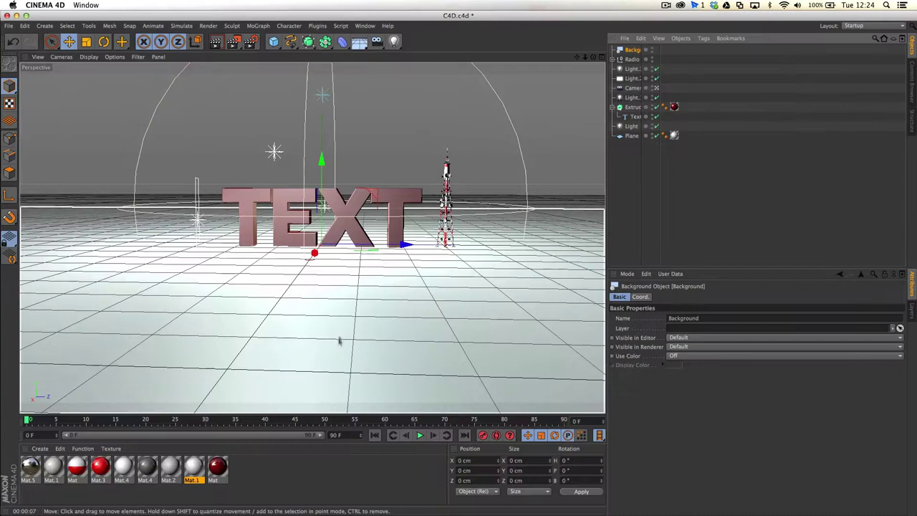
{"action": "left_click_drag", "start_coordinate": [194, 469], "coordinate": [665, 52]}
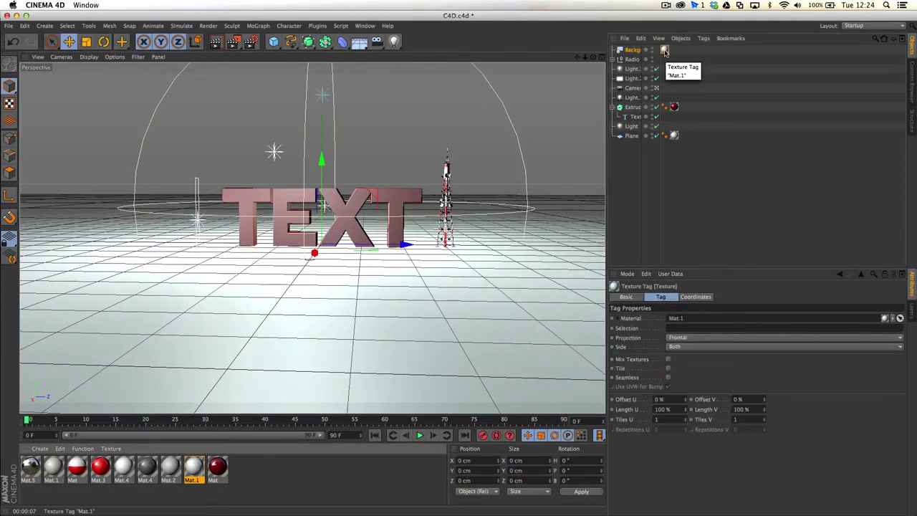
{"action": "key", "text": "Delete"}
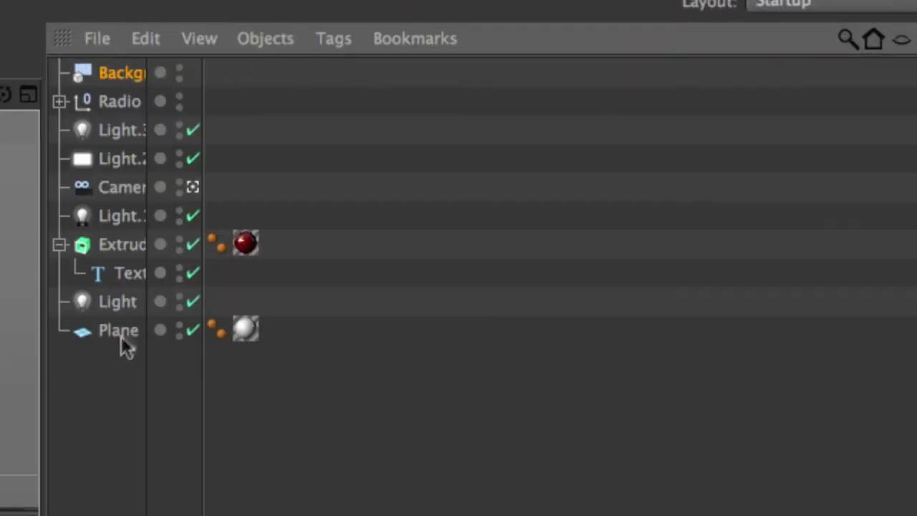
Copy the Plane's Mat.1 texture tag onto Background and set its projection to UVW Mapping.
{"action": "left_click", "coordinate": [122, 338]}
{"action": "left_click_drag", "start_coordinate": [36, 513], "coordinate": [113, 69]}
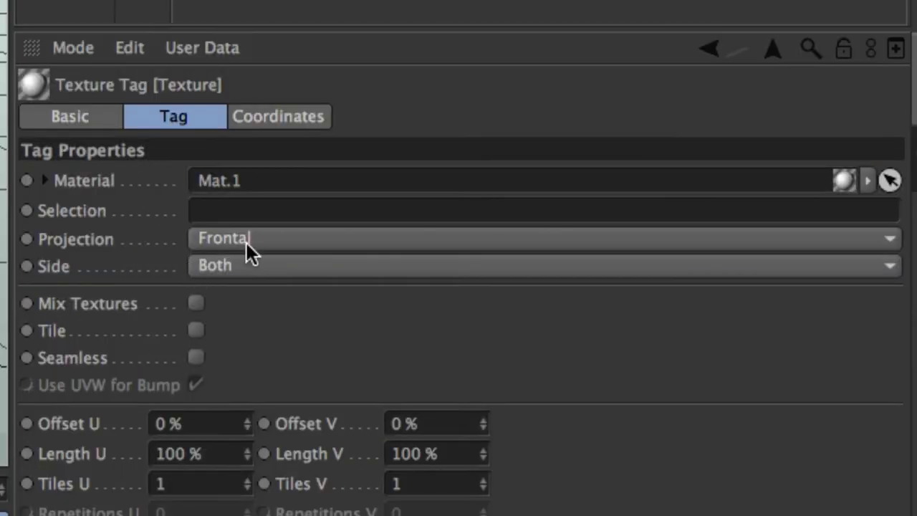
{"action": "left_click", "coordinate": [246, 243]}
{"action": "left_click", "coordinate": [244, 444]}
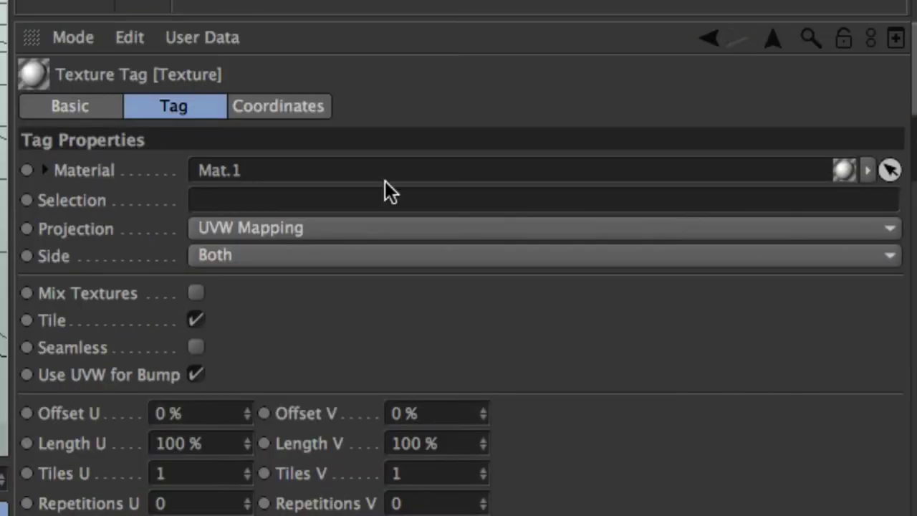
{"action": "left_click", "coordinate": [350, 228]}
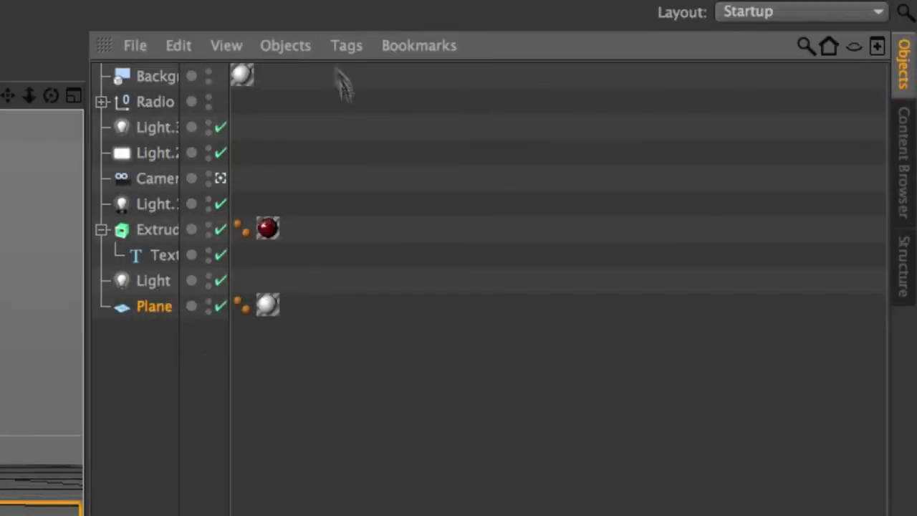
Add a Compositing tag to the Plane, placed behind its material tag.
{"action": "left_click", "coordinate": [356, 45]}
{"action": "mouse_move", "coordinate": [374, 83]}
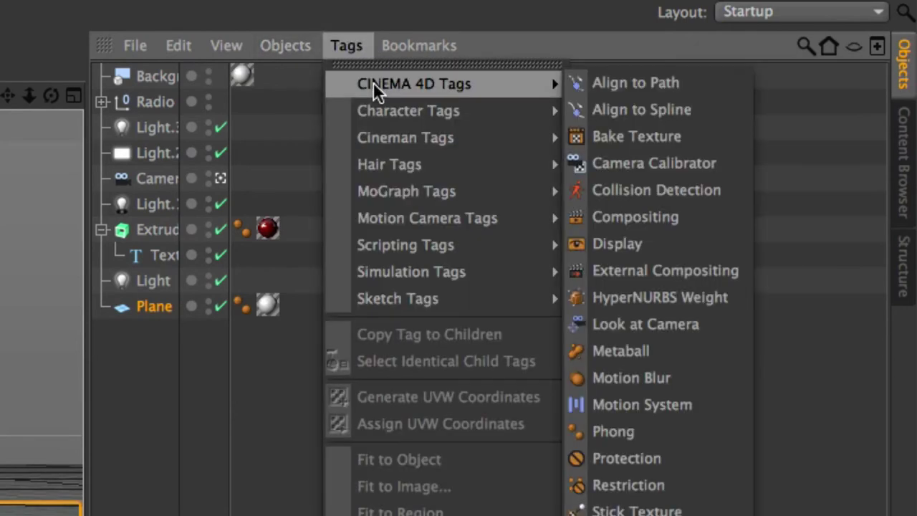
{"action": "left_click", "coordinate": [661, 217]}
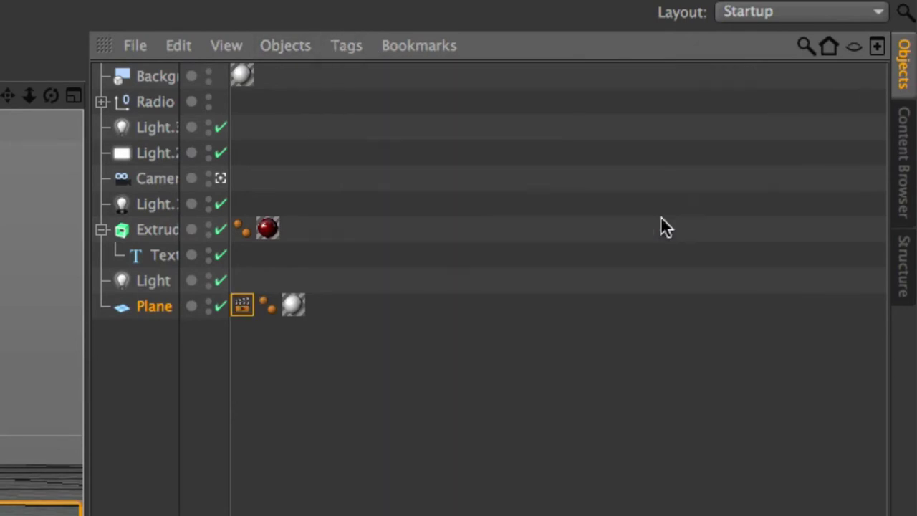
{"action": "left_click_drag", "start_coordinate": [243, 307], "coordinate": [345, 308]}
Turn on Compositing Background in the Compositing tag's settings.
{"action": "left_click", "coordinate": [249, 101]}
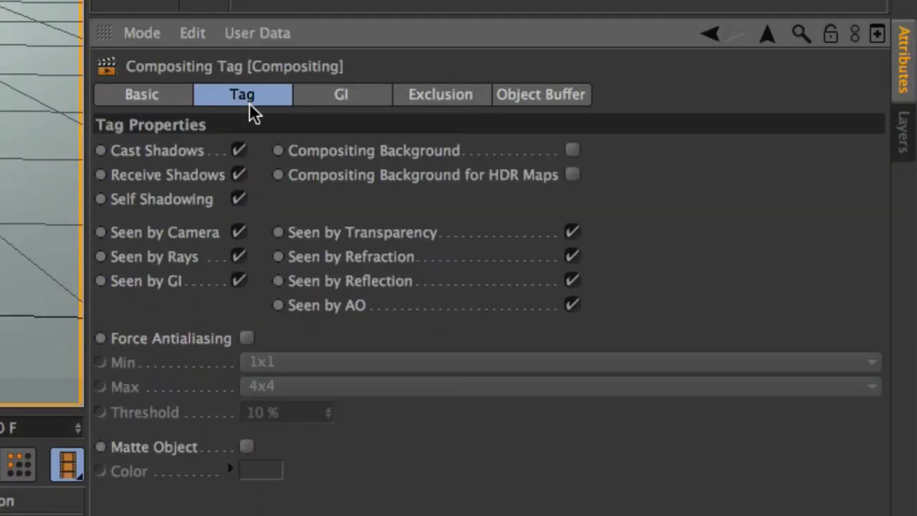
{"action": "left_click", "coordinate": [164, 99]}
{"action": "left_click", "coordinate": [340, 101]}
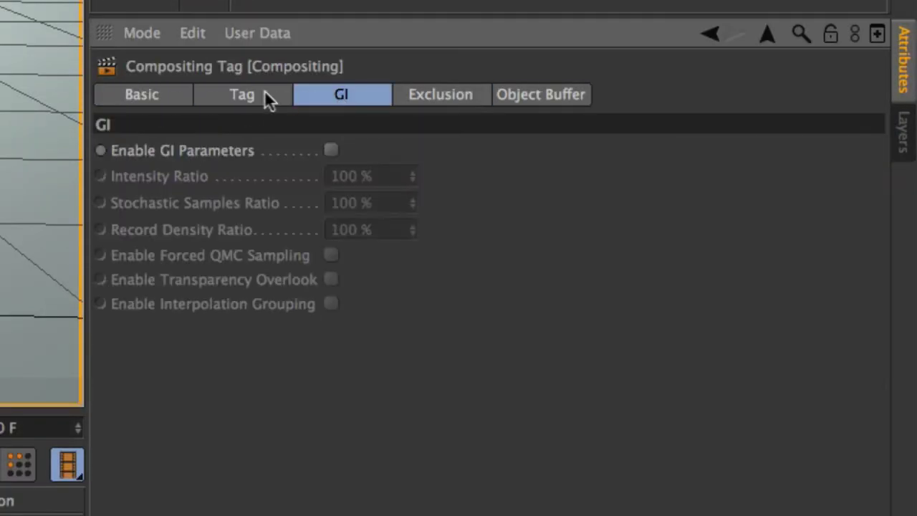
{"action": "left_click", "coordinate": [148, 101]}
{"action": "left_click", "coordinate": [242, 101]}
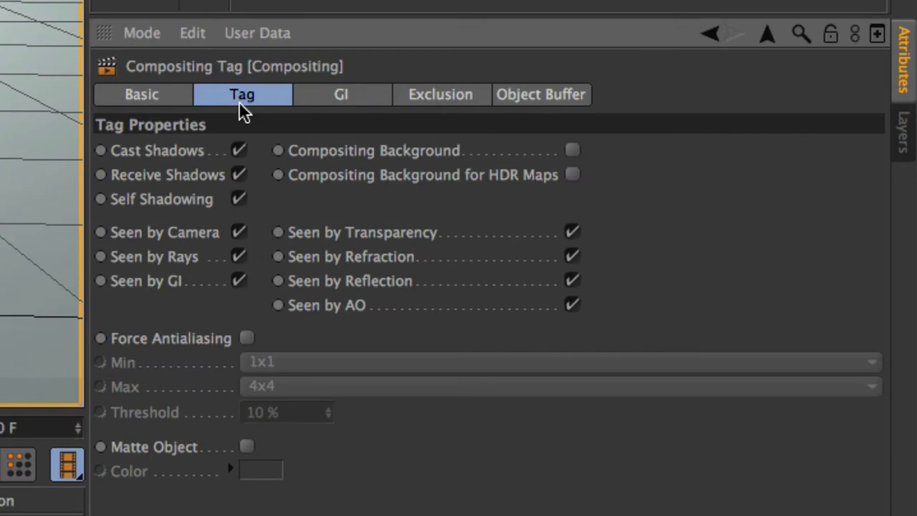
{"action": "left_click", "coordinate": [572, 150]}
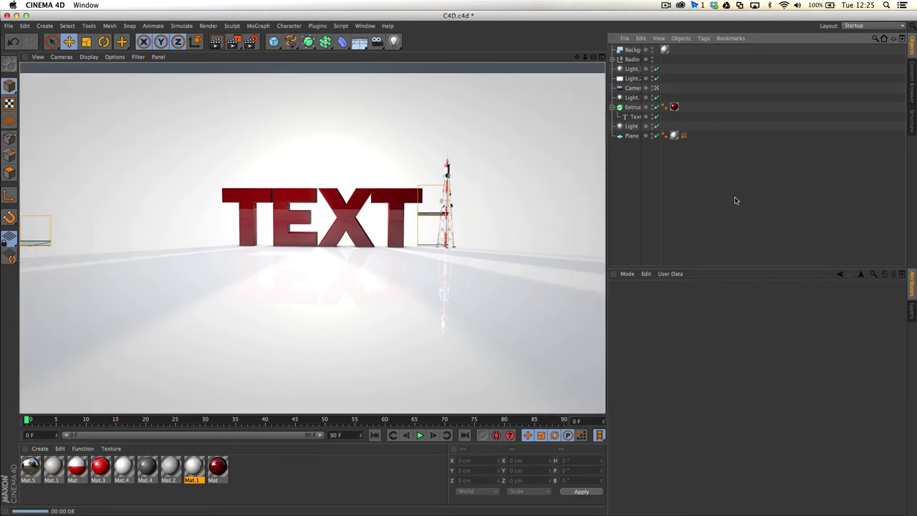
Switch from Cinema 4D back to After Effects.
{"action": "key", "text": "super+Tab"}
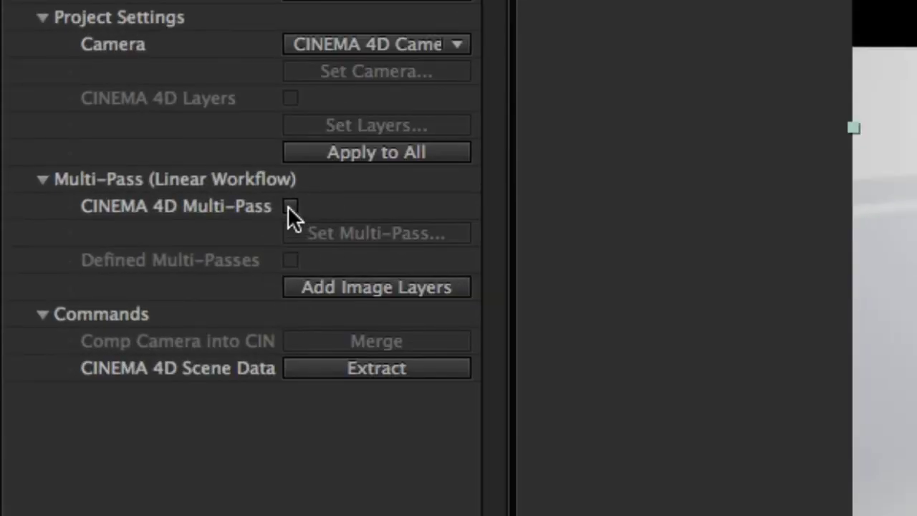
Enable CINEMA 4D Multi-Pass, set the CINEWARE camera to Comp Camera, and select Camera 1.
{"action": "left_click", "coordinate": [291, 207]}
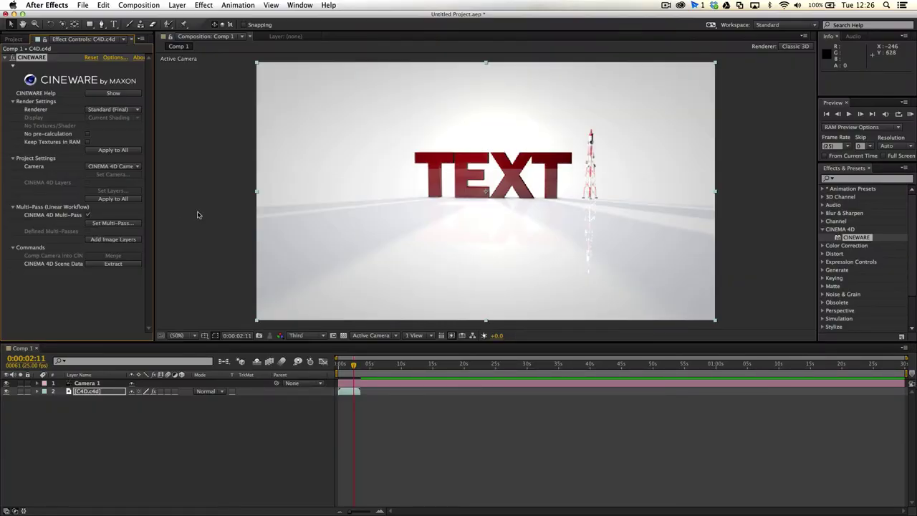
{"action": "left_click", "coordinate": [112, 167]}
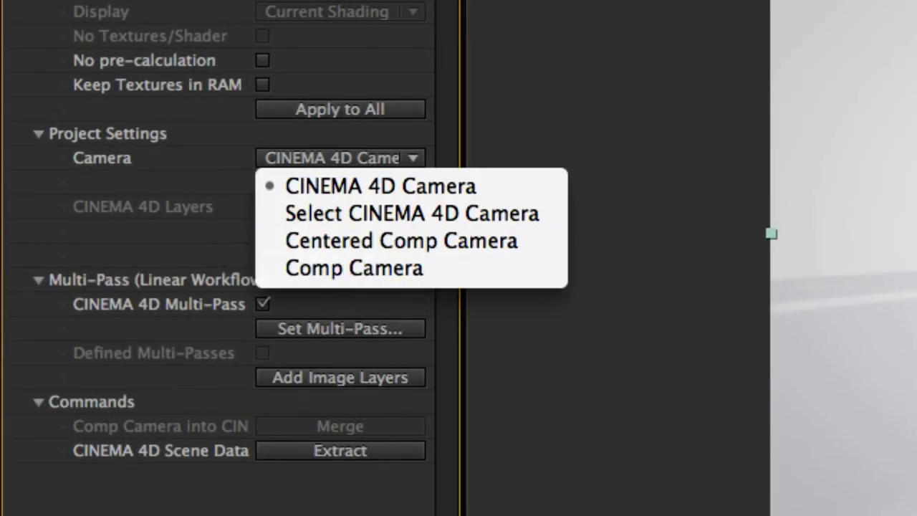
{"action": "left_click", "coordinate": [395, 267]}
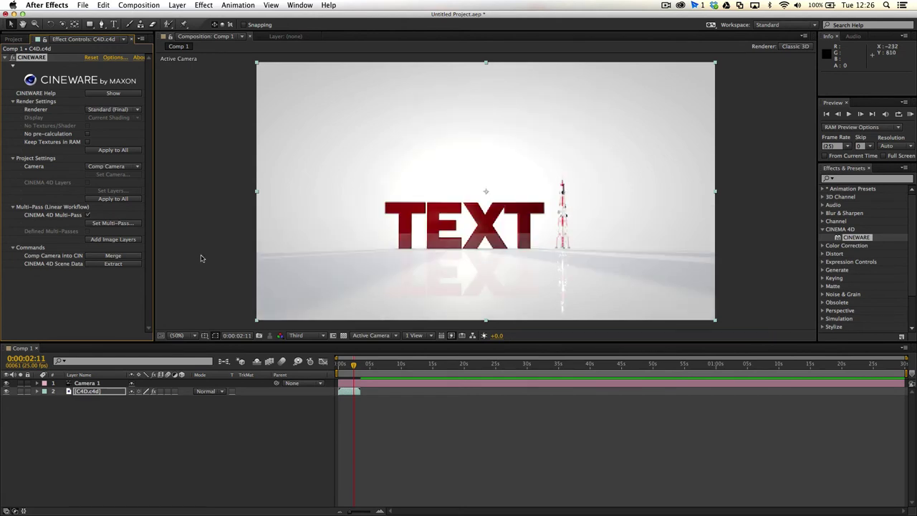
{"action": "left_click", "coordinate": [86, 383]}
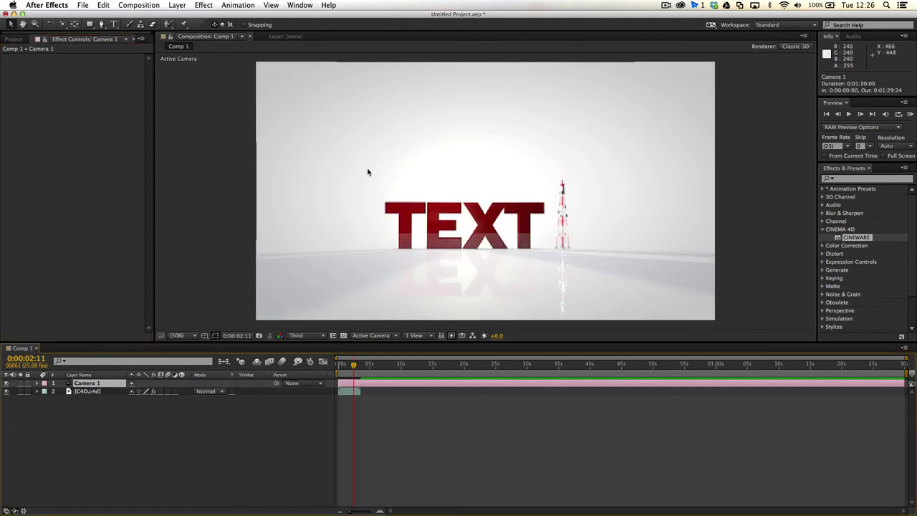
Orbit Camera 1 with the Unified Camera Tool to view the red TEXT at an angle.
{"action": "key", "text": "c"}
{"action": "left_click_drag", "start_coordinate": [356, 207], "coordinate": [383, 194]}
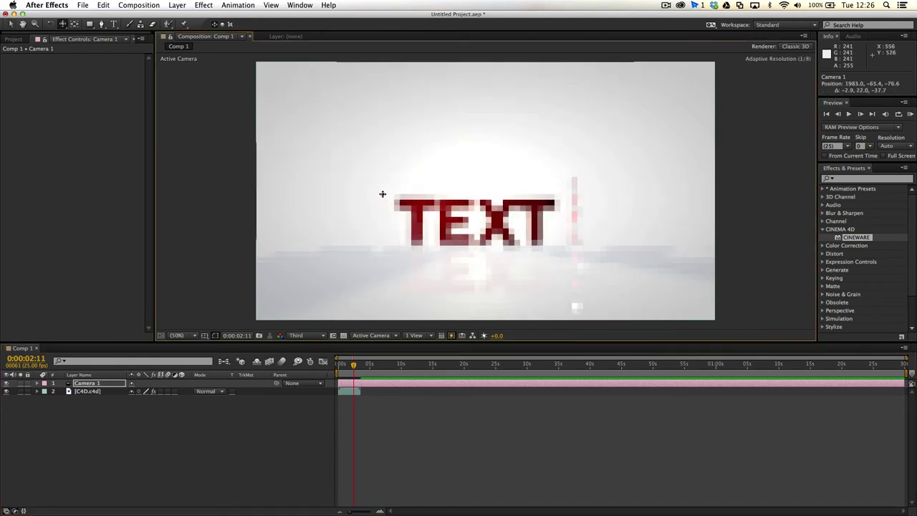
{"action": "left_click", "coordinate": [384, 193]}
{"action": "mouse_move", "coordinate": [483, 209]}
{"action": "left_mouse_down"}
{"action": "mouse_move", "coordinate": [435, 215]}
{"action": "mouse_move", "coordinate": [462, 218]}
{"action": "mouse_move", "coordinate": [464, 209]}
{"action": "mouse_move", "coordinate": [480, 220]}
{"action": "mouse_move", "coordinate": [474, 197]}
{"action": "mouse_move", "coordinate": [519, 212]}
{"action": "left_mouse_up"}
{"action": "key", "text": "c"}
{"action": "key", "text": "v"}
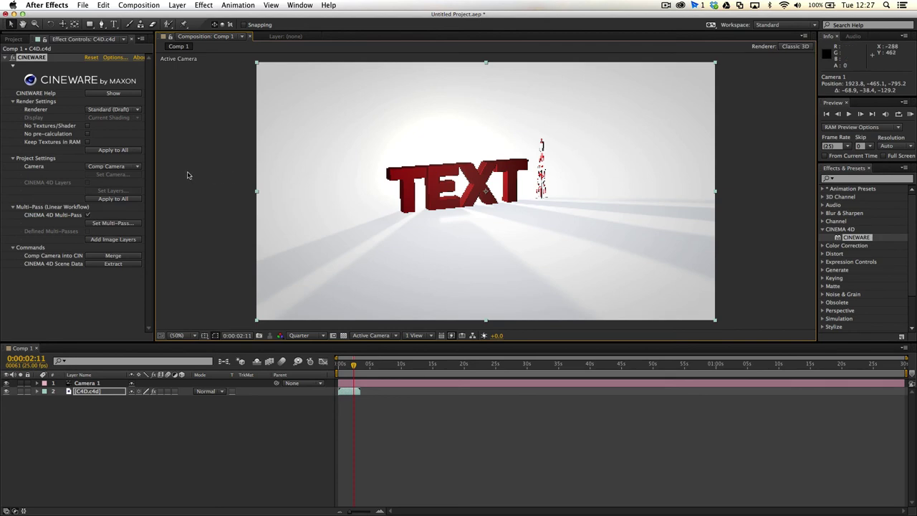